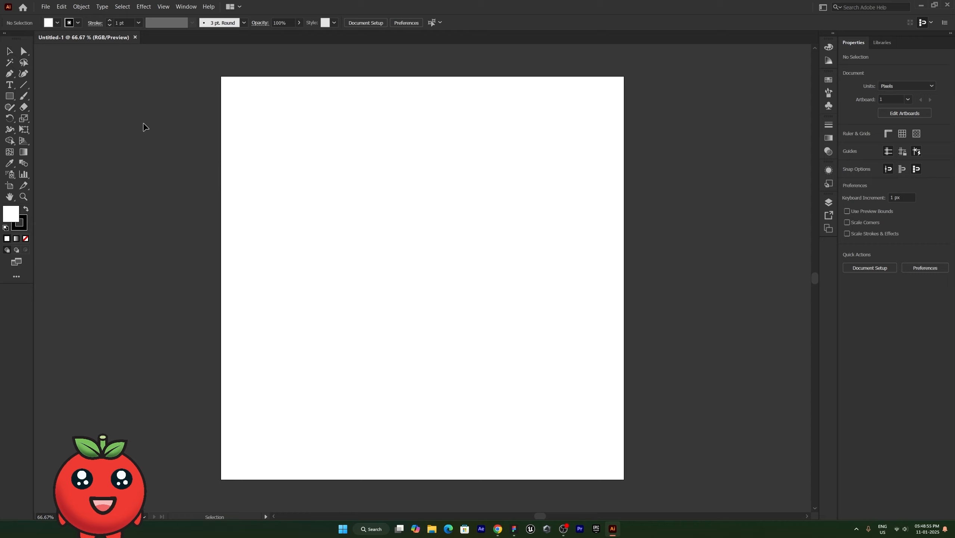
Inspect the artboard and its size, then return to the Selection tool.
key("v")
left_click(24, 152)
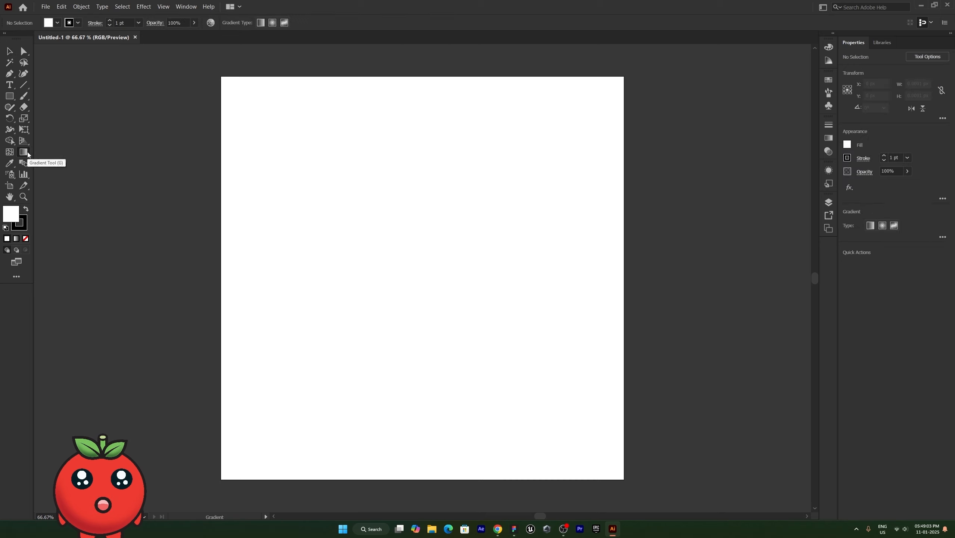
left_click(10, 186)
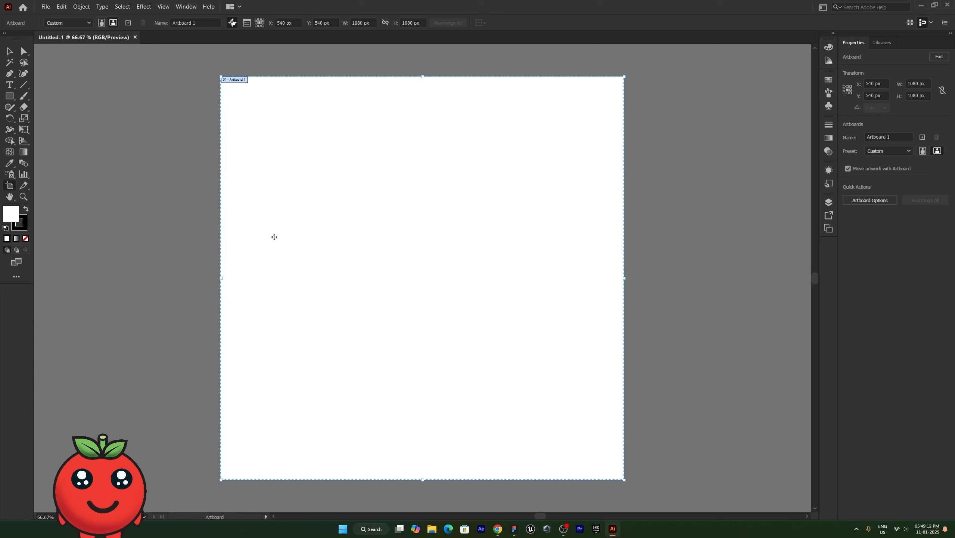
key("v")
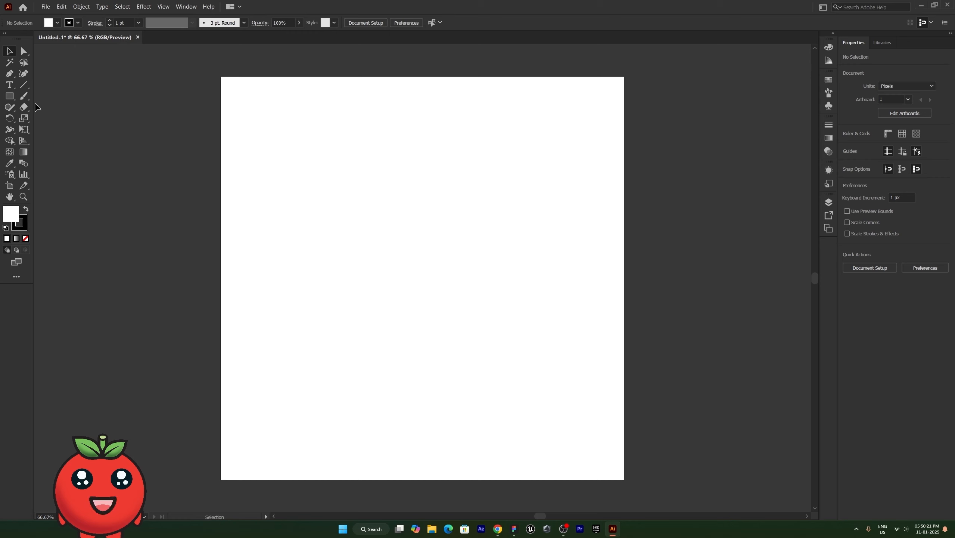
Draw a 331 px square near the artboard's top and round its corners to 55.5 px.
left_click(9, 97)
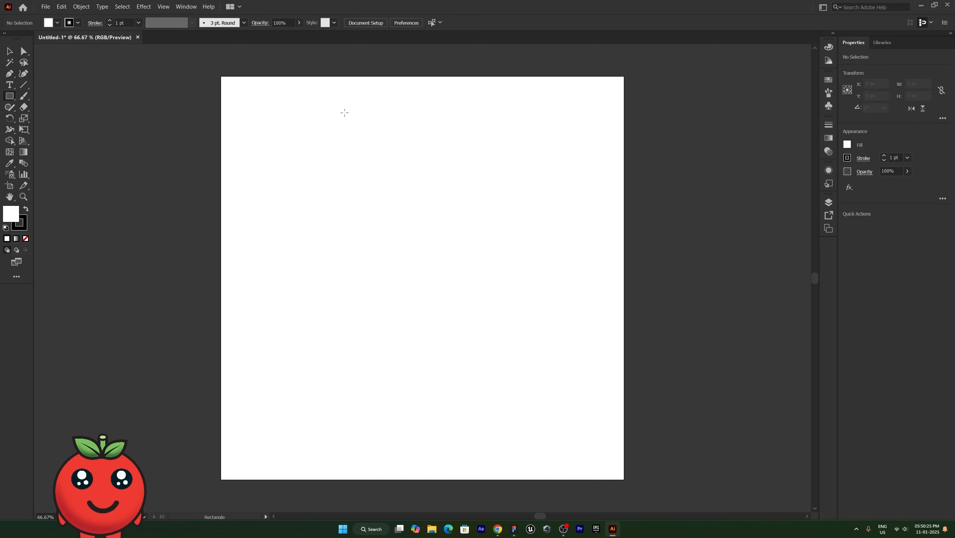
left_click_drag(344, 113, 469, 236)
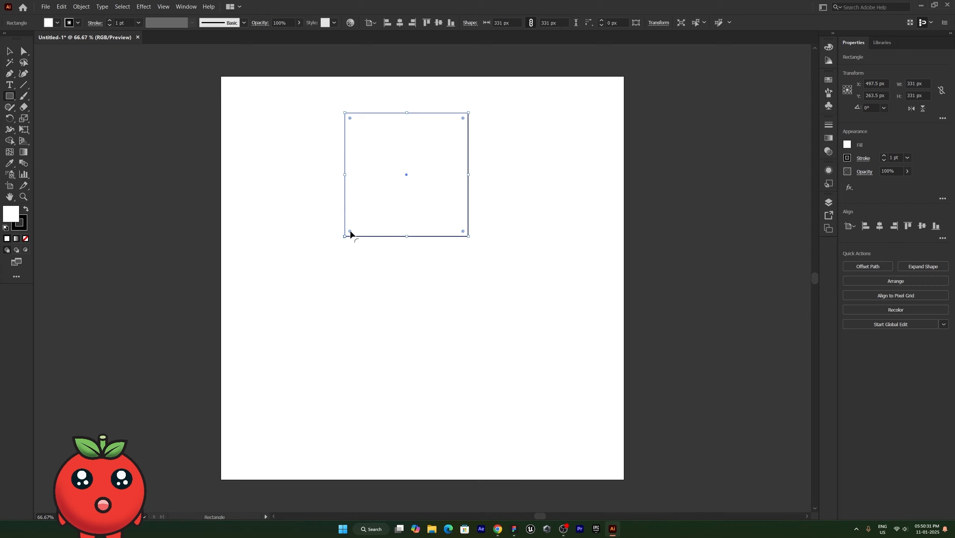
left_click_drag(349, 231, 378, 228)
left_click(8, 52)
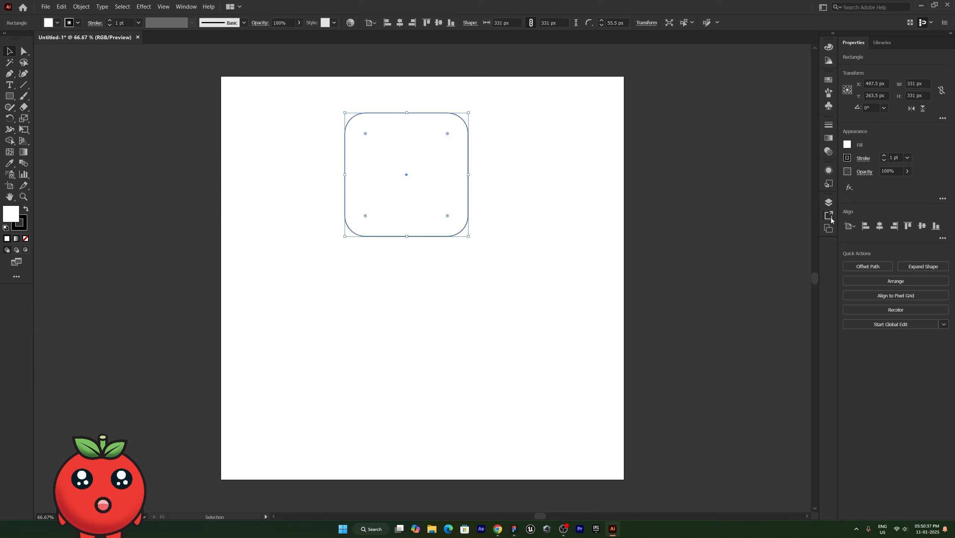
Fill the rounded square with bright green and reselect it.
left_click(829, 47)
left_click(744, 71)
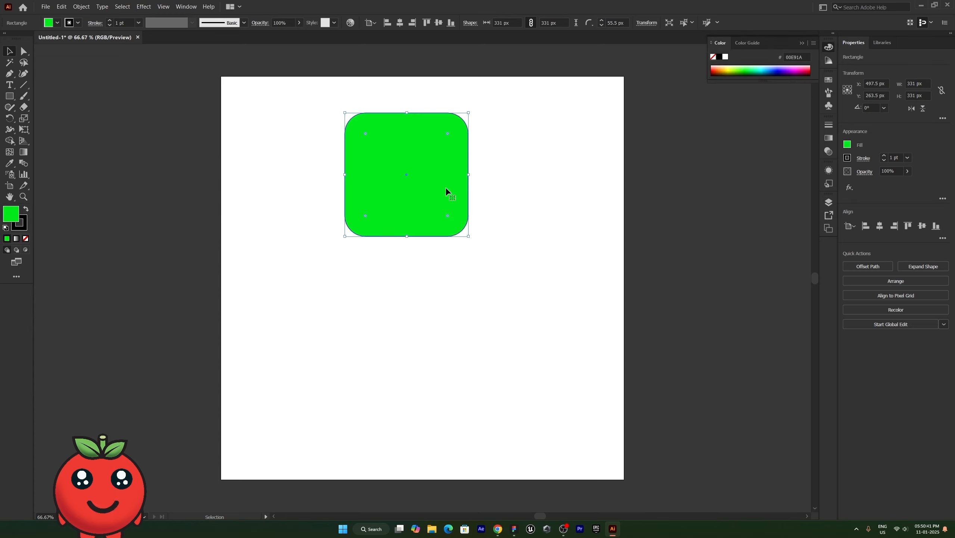
left_click(583, 196)
left_click(415, 148)
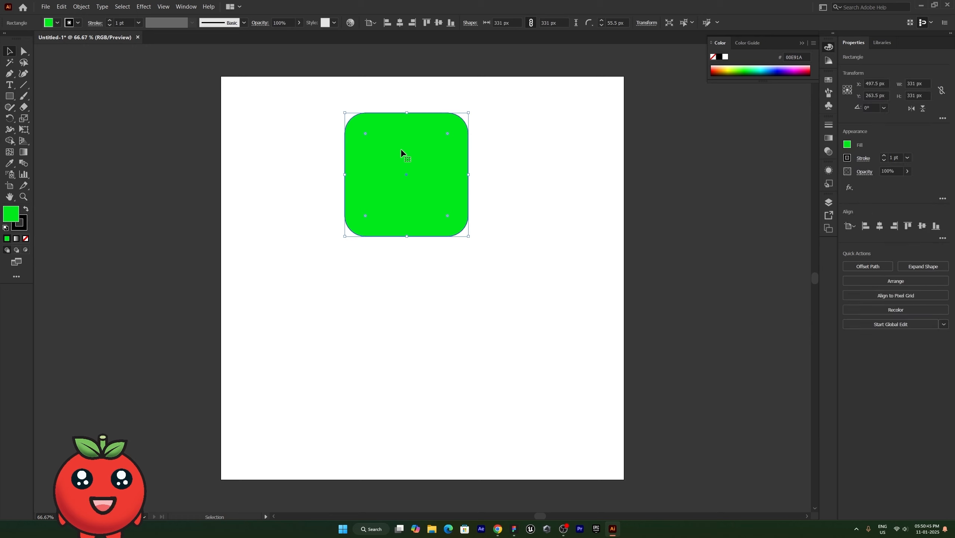
Move the square with the Move dialog (angle 30°, distance 50 px) to X 547.5, Y 1263.5 px.
double_click(9, 51)
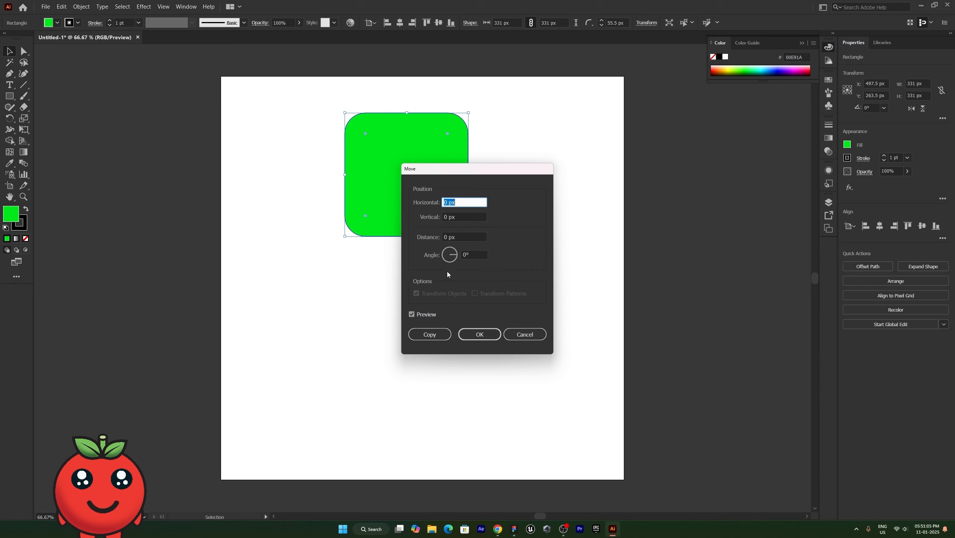
left_click(466, 256)
key("BackSpace")
type("30")
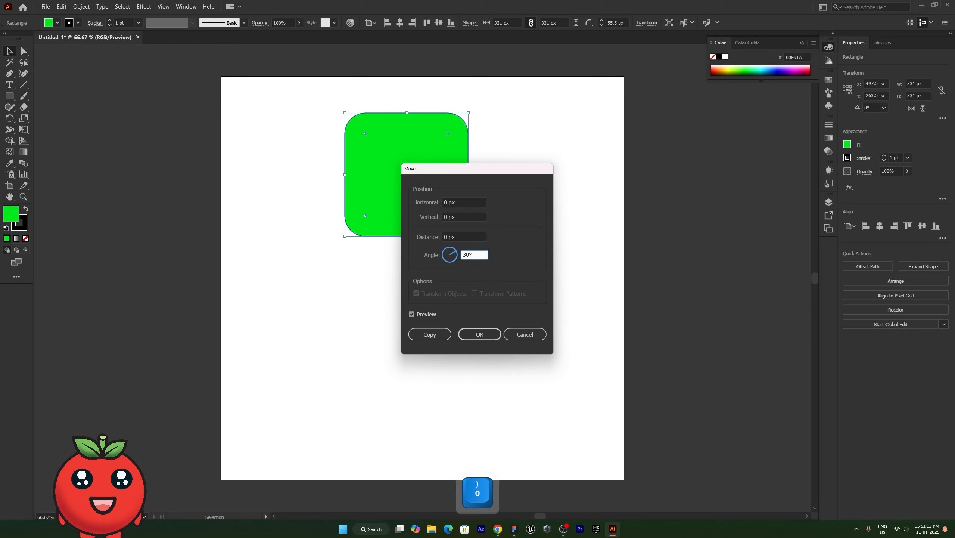
key("BackSpace")
key("BackSpace")
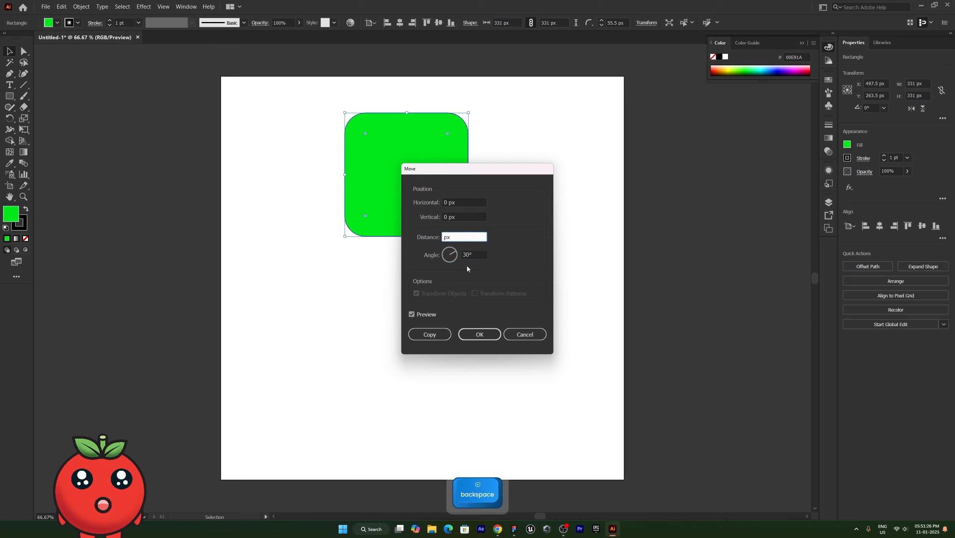
type("50")
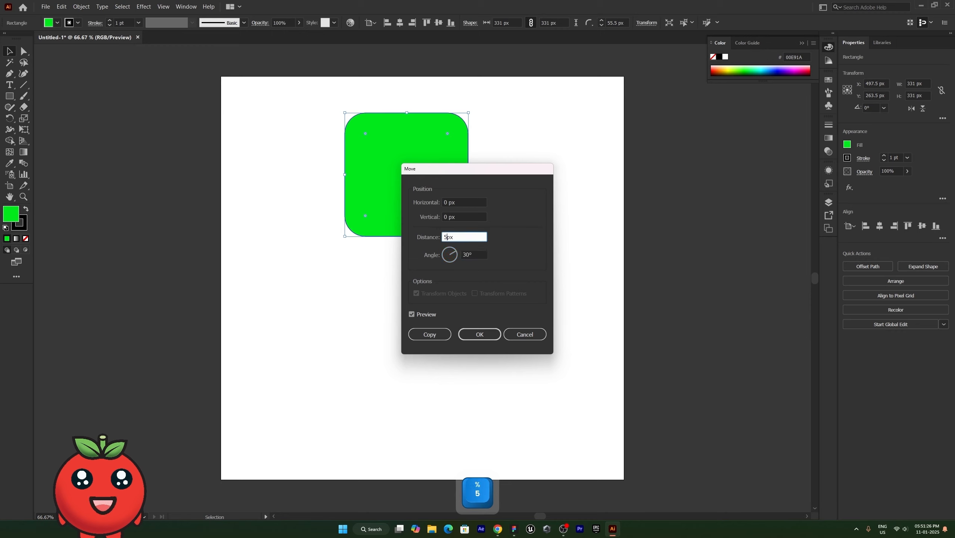
left_click(443, 218)
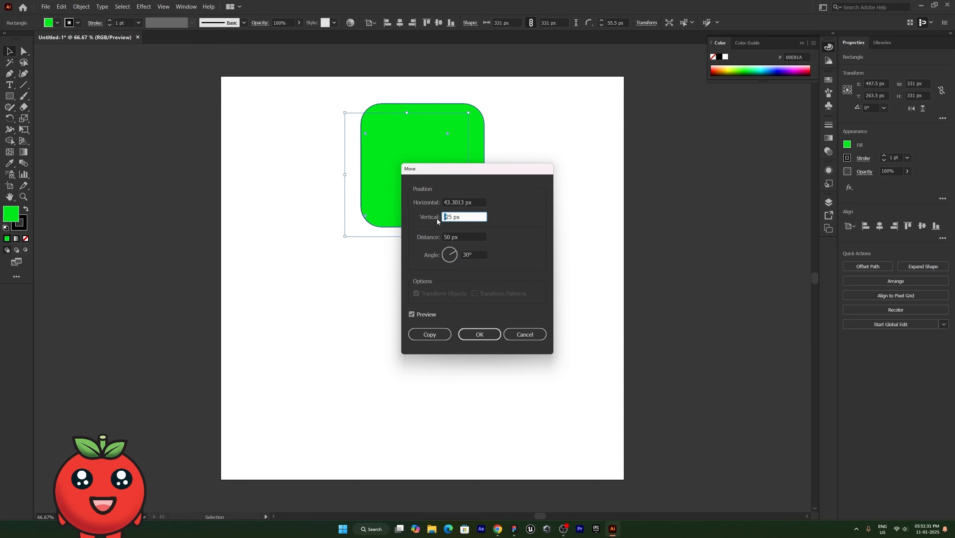
type("100")
left_click_drag(465, 202, 412, 203)
type("50")
left_click(479, 335)
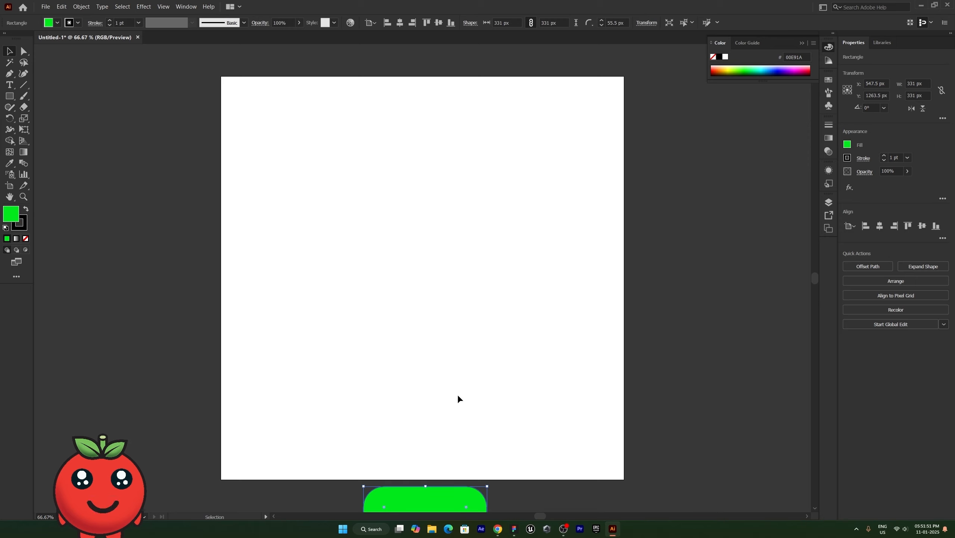
Show rulers with Ctrl+R, drag the square back to the artboard centre, and deselect it.
key("ctrl")
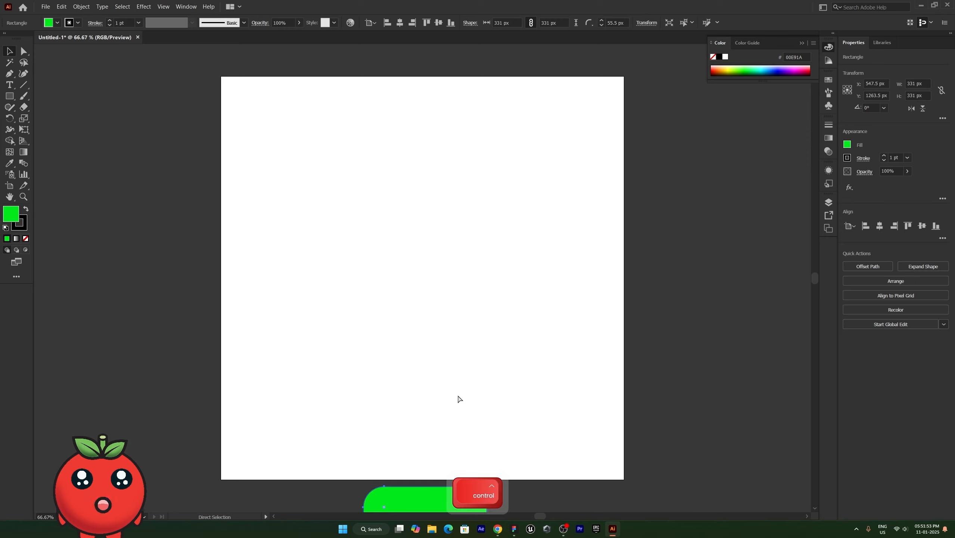
key("ctrl+r")
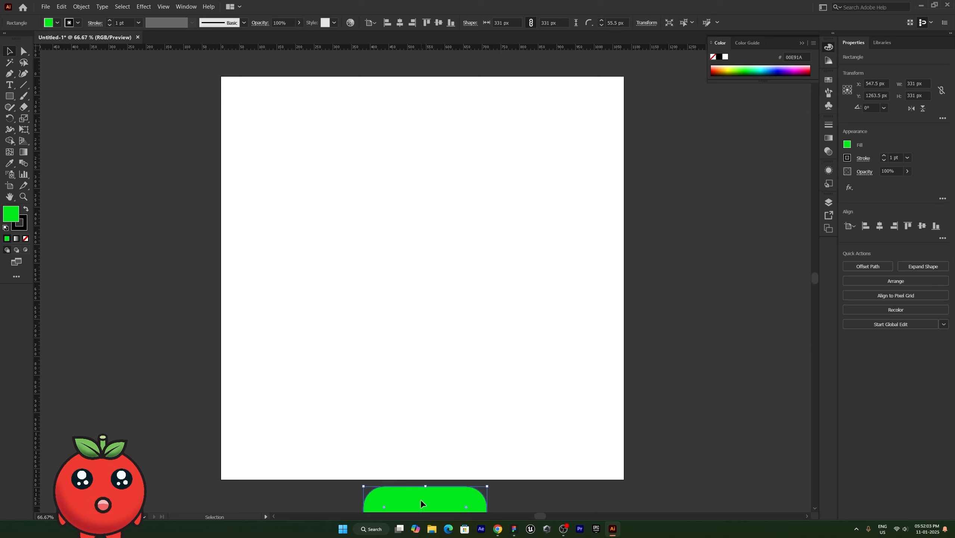
left_click_drag(421, 501, 420, 231)
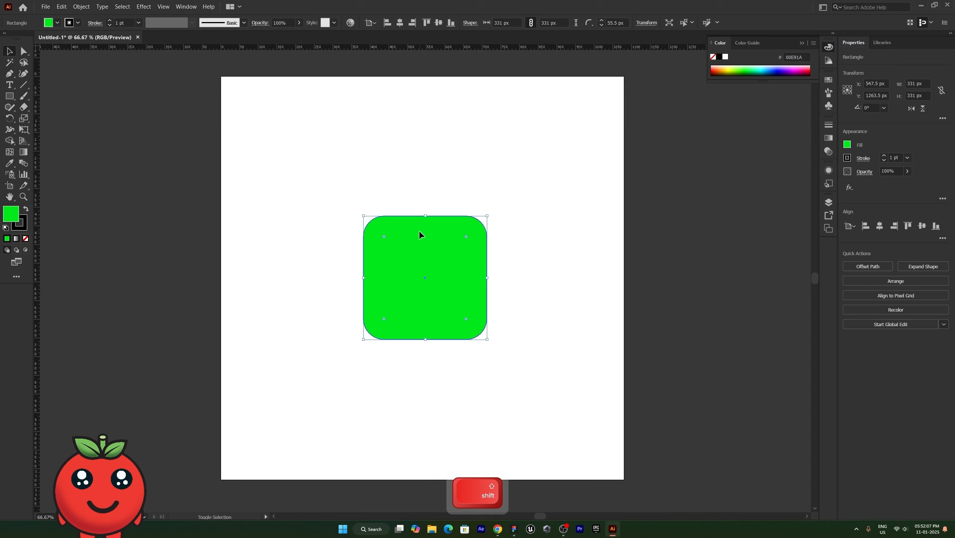
left_click(499, 305)
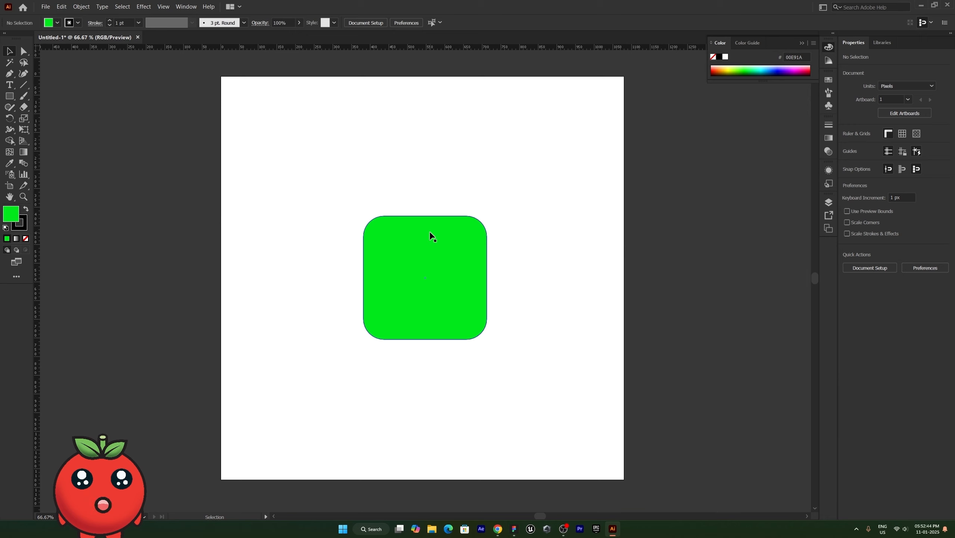
Move the square to the artboard's top-left and place a level copy to its right.
left_click_drag(431, 233, 296, 100)
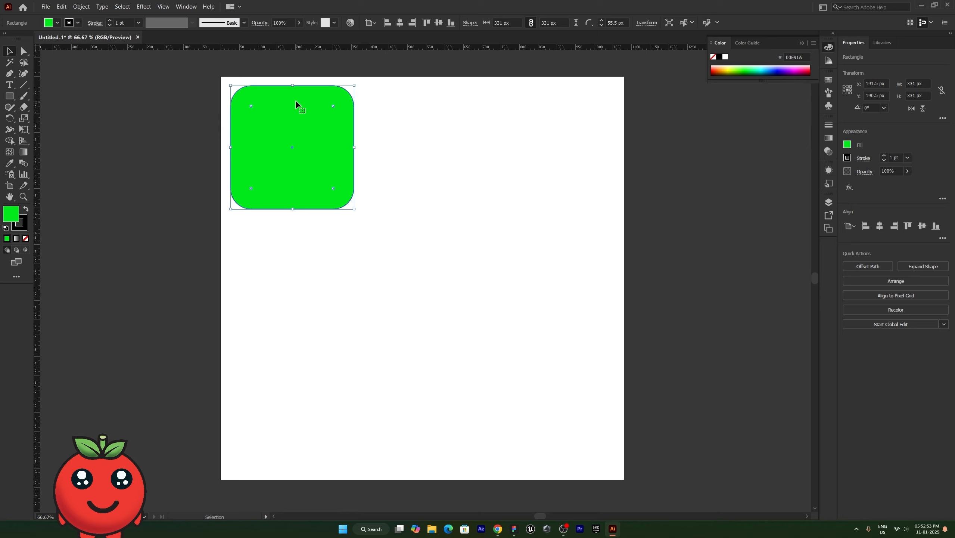
key("alt")
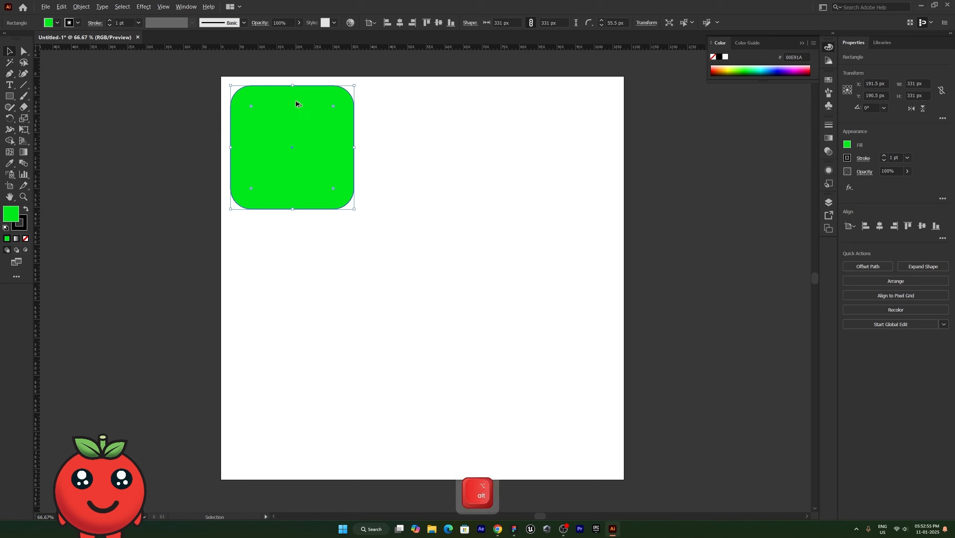
left_click_drag(290, 121, 428, 125)
key("shift")
Repeat the copy with Ctrl+D to extend the row to eight squares, then zoom out.
key("ctrl")
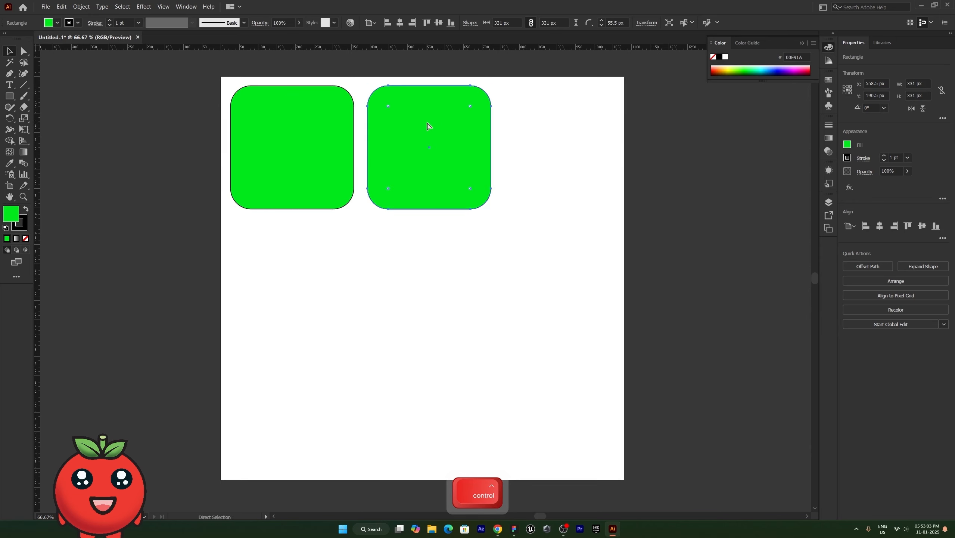
key("ctrl+d")
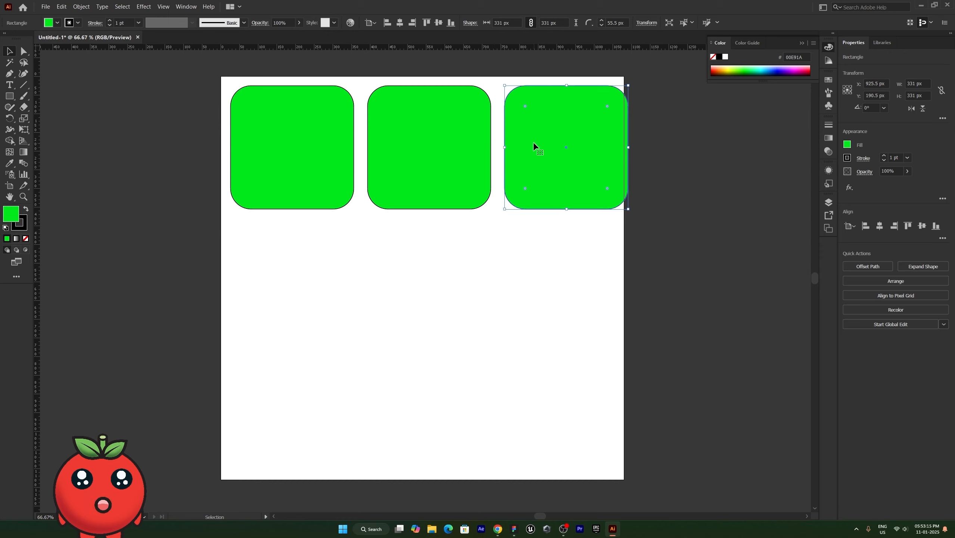
key("ctrl+d")
key("ctrl+d")
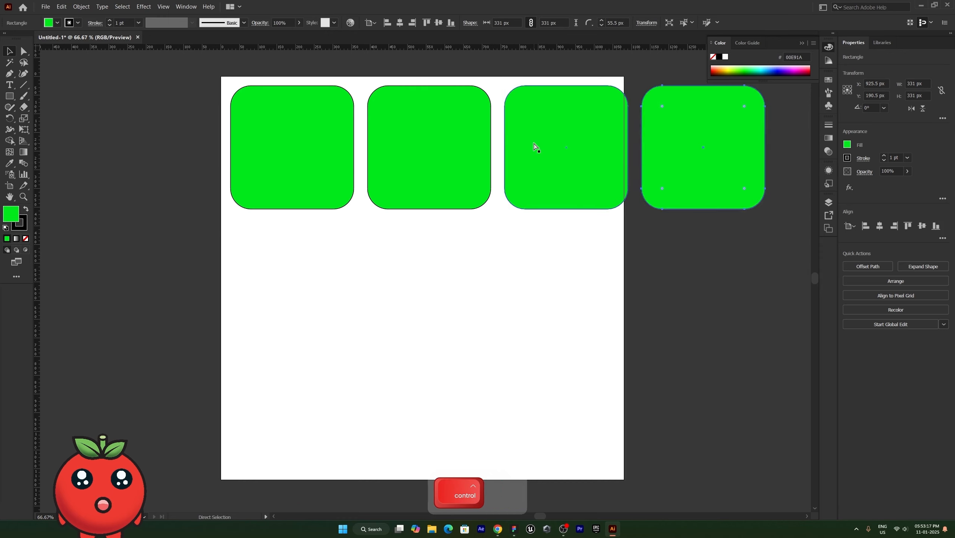
key("ctrl+d")
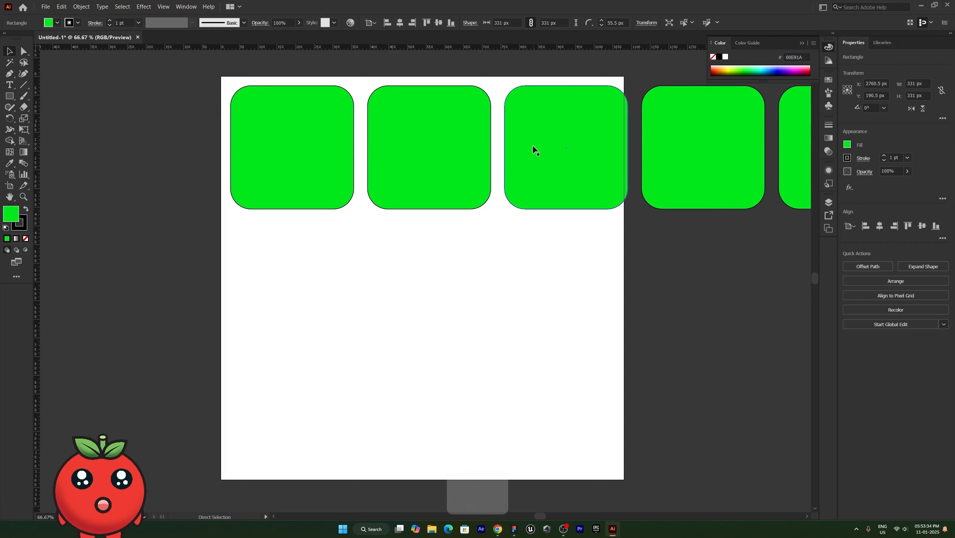
scroll(554, 207, "down", 4)
scroll(554, 207, "down", 2)
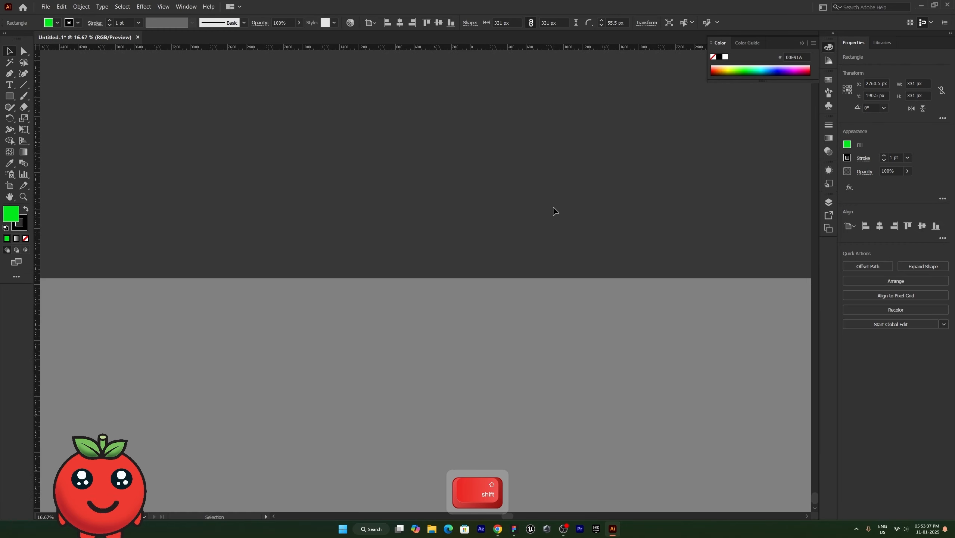
scroll(551, 211, "down", 1)
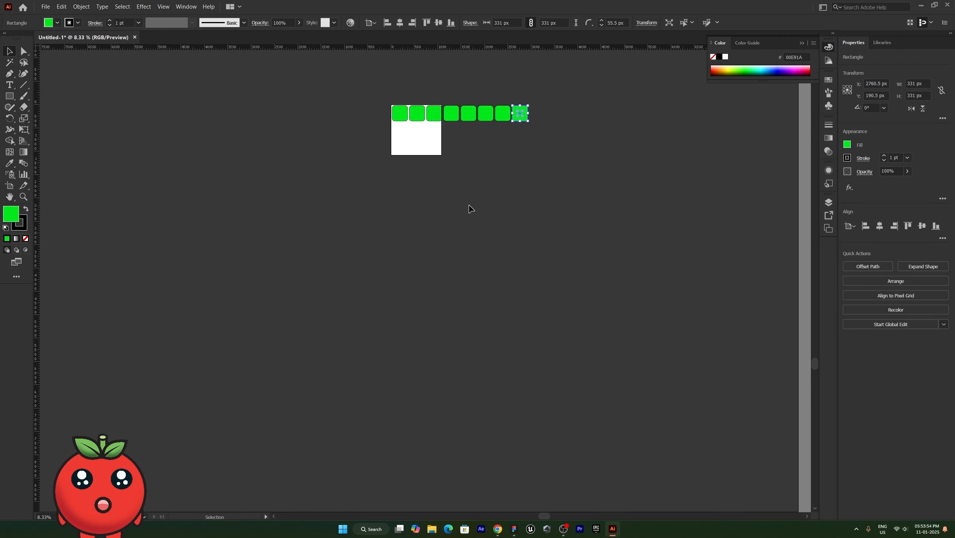
Fit the artboard in view and marquee-select the off-artboard squares to rearrange into a 3-3-2 grid.
key("ctrl+0")
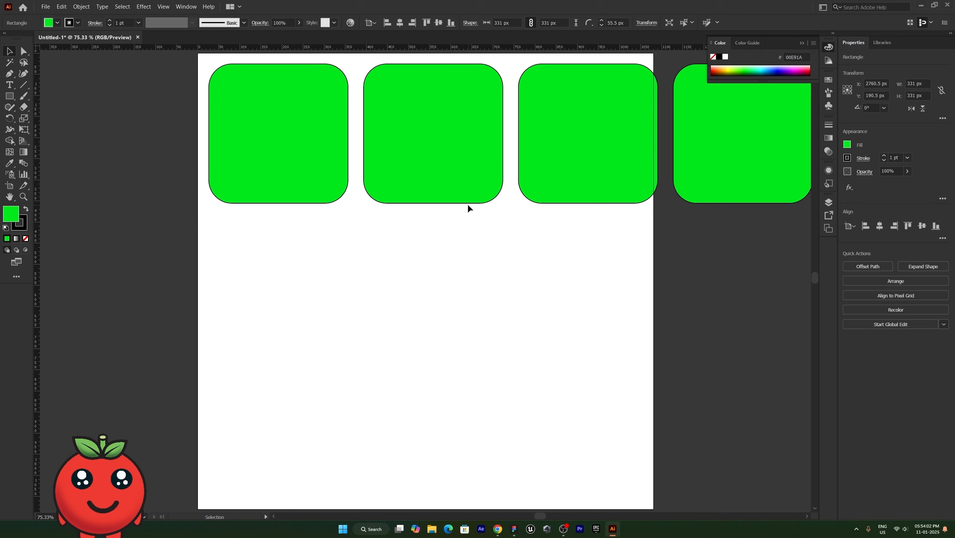
key("shift")
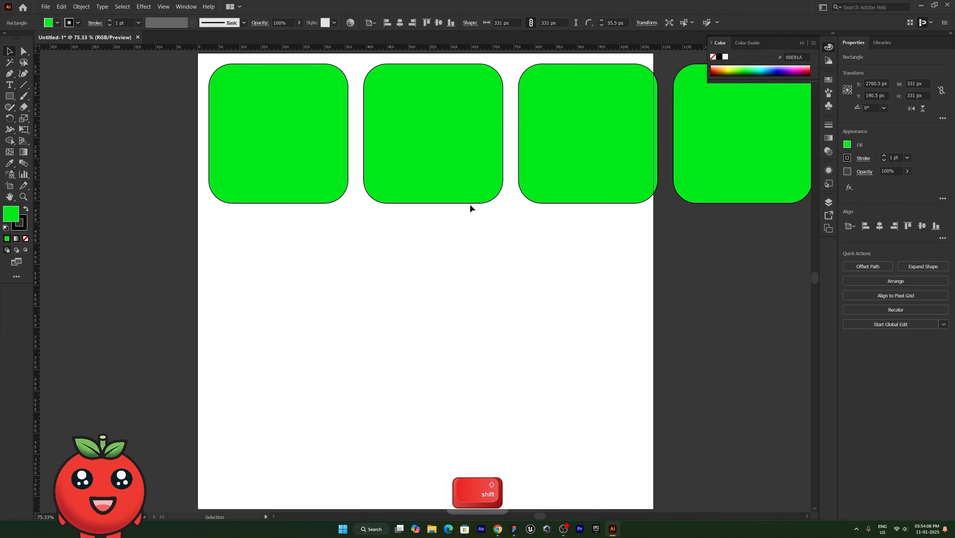
scroll(470, 207, "right", 3)
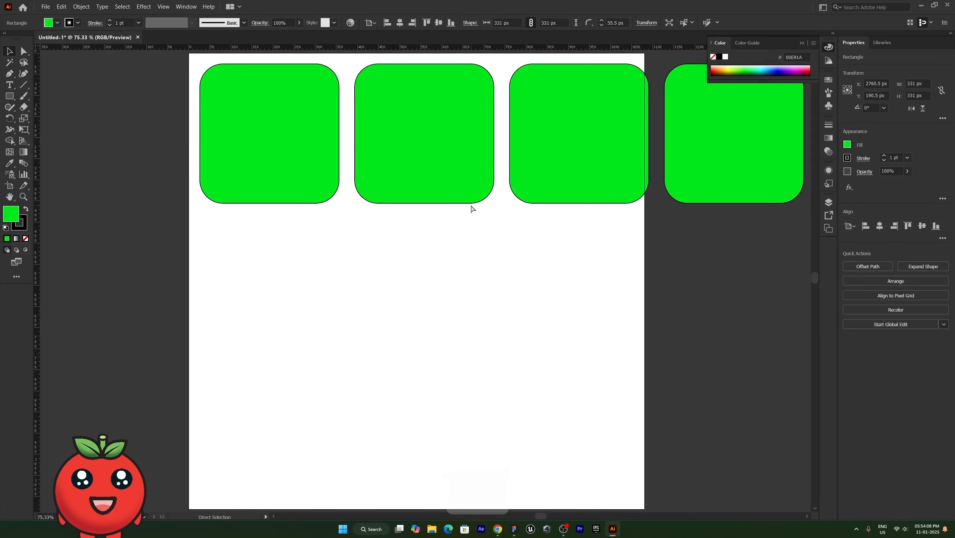
scroll(473, 211, "right", 8)
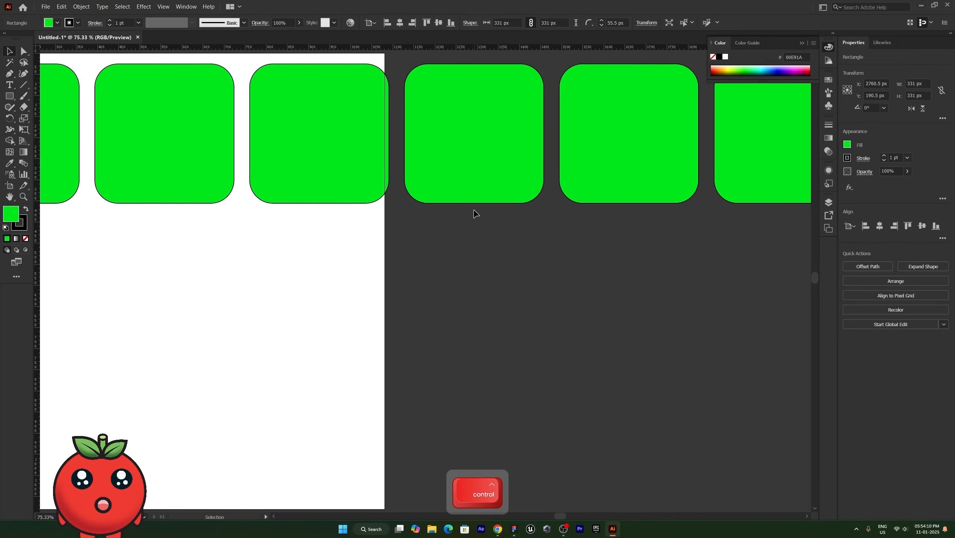
scroll(475, 213, "down", 2)
scroll(473, 213, "down", 2)
left_click_drag(703, 243, 272, 253)
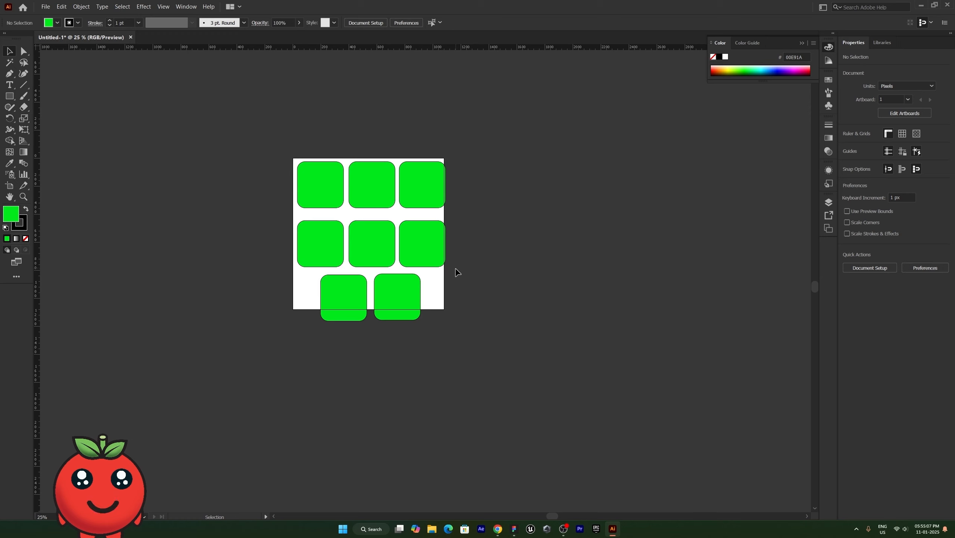
Group all eight squares with Ctrl+G and centre the group horizontally and vertically on the artboard.
left_click_drag(473, 295, 289, 175)
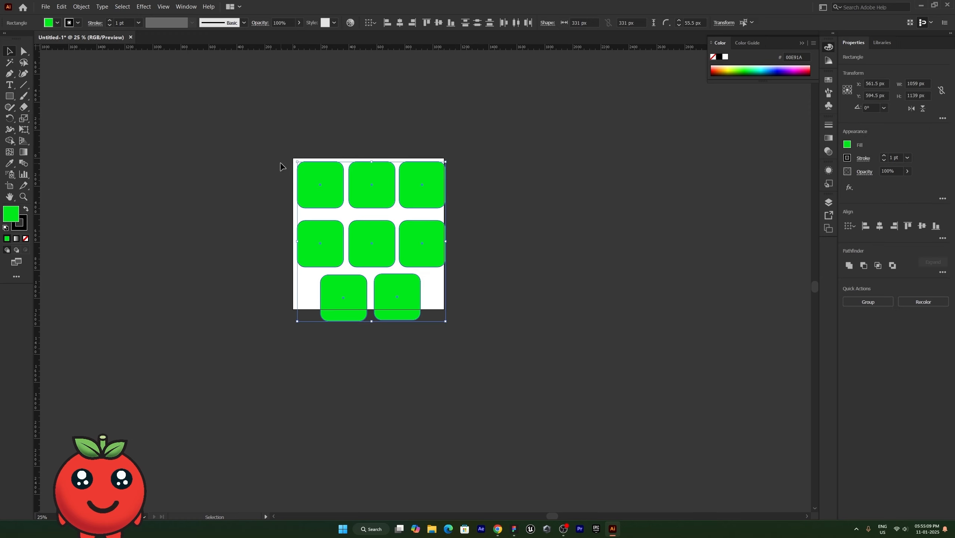
key("ctrl+g")
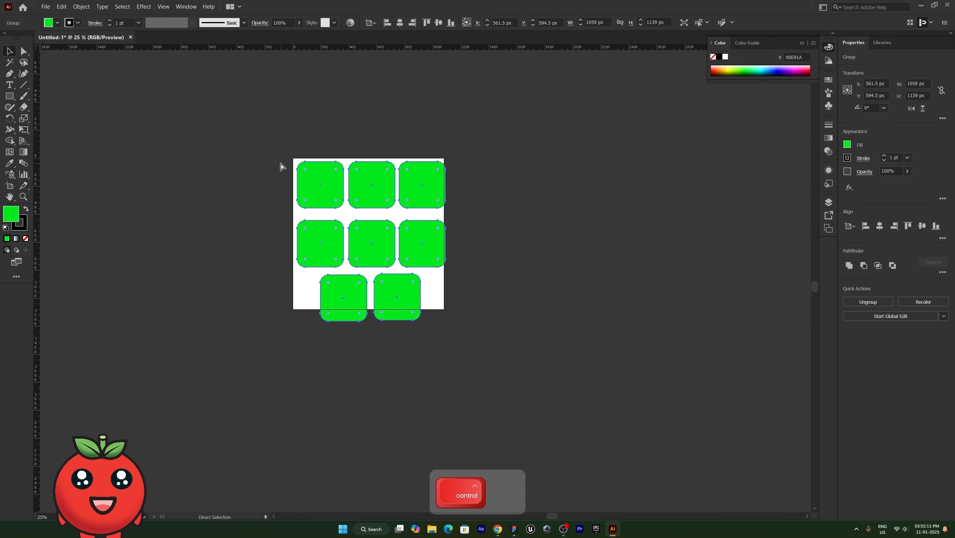
left_click_drag(445, 250, 594, 246)
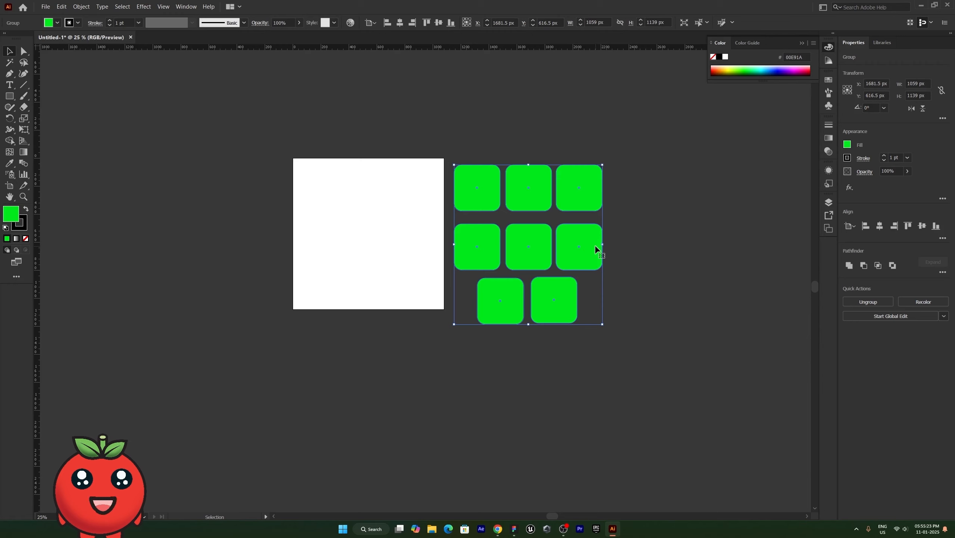
left_click(881, 226)
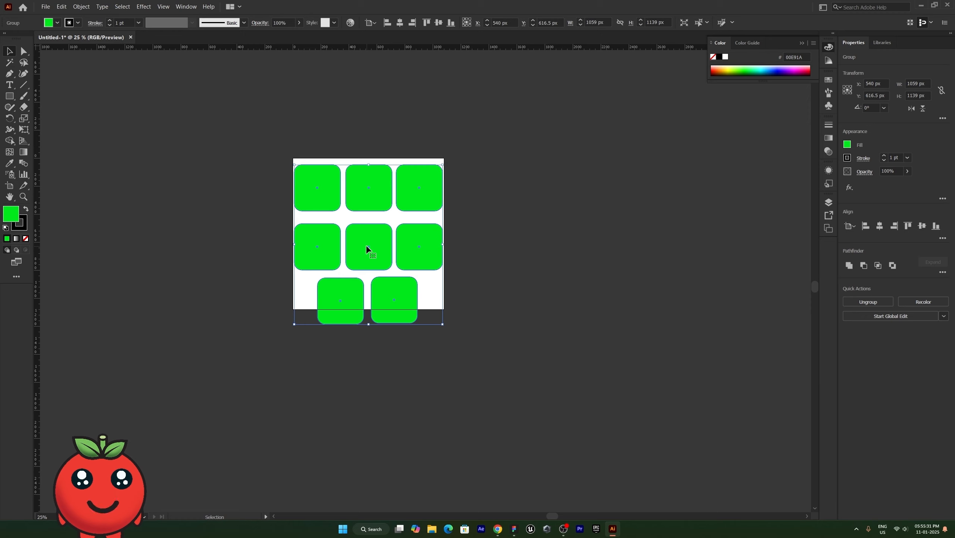
left_click(922, 226)
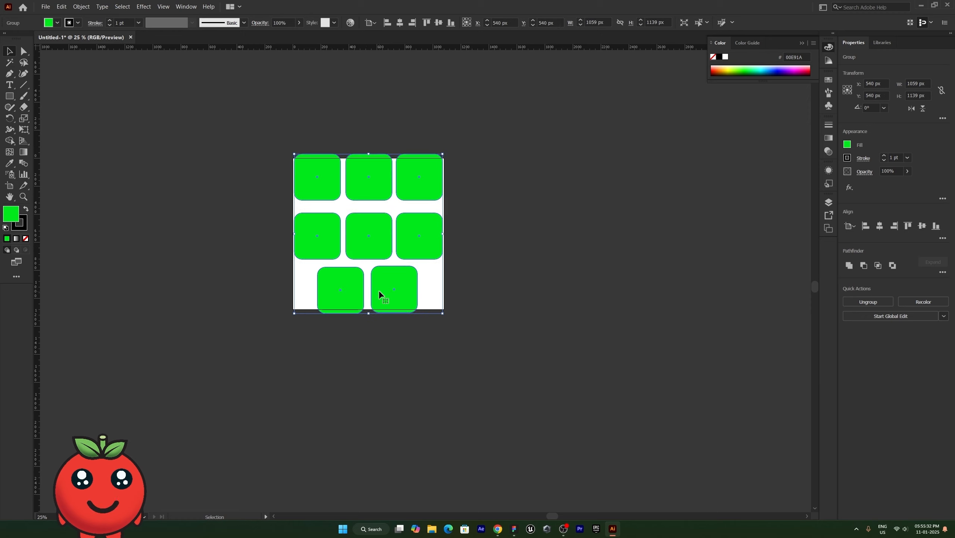
Enter the group and select the middle, right, top and left squares individually, then exit.
double_click(379, 243)
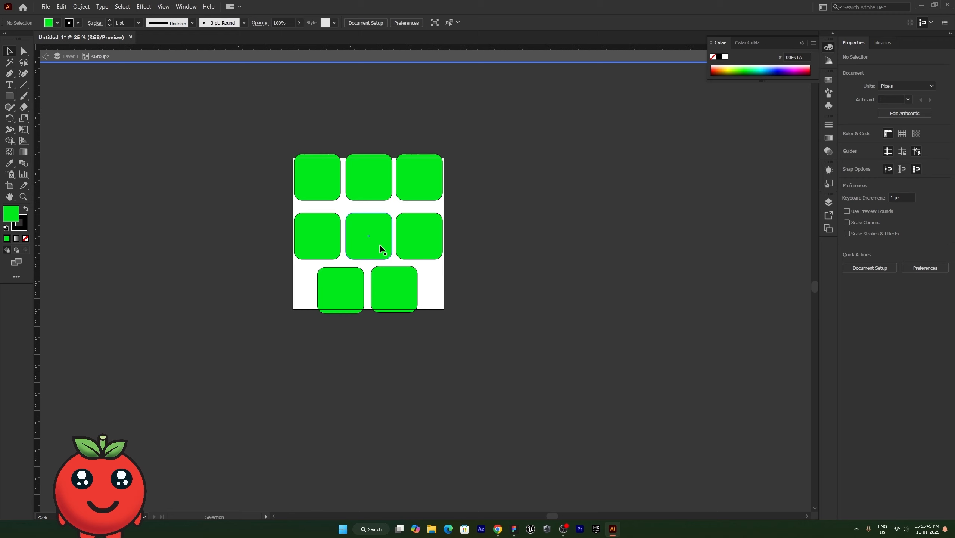
left_click(379, 244)
left_click(430, 246)
left_click(439, 184)
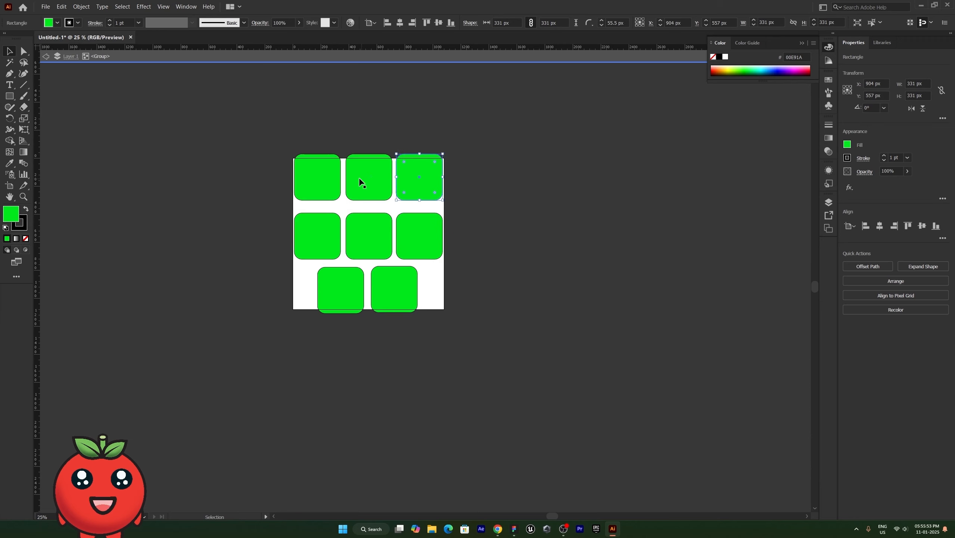
left_click(352, 179)
left_click(321, 189)
left_click(321, 222)
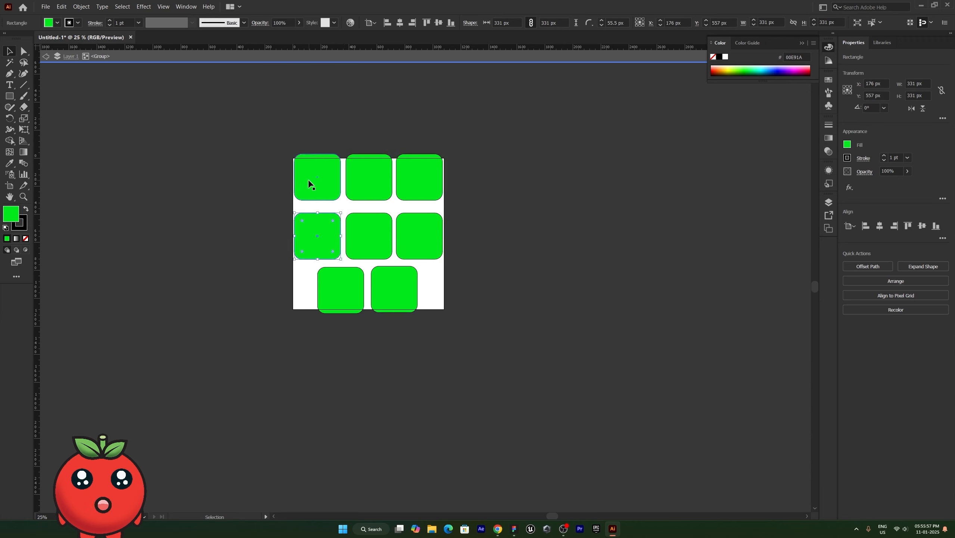
key("Escape")
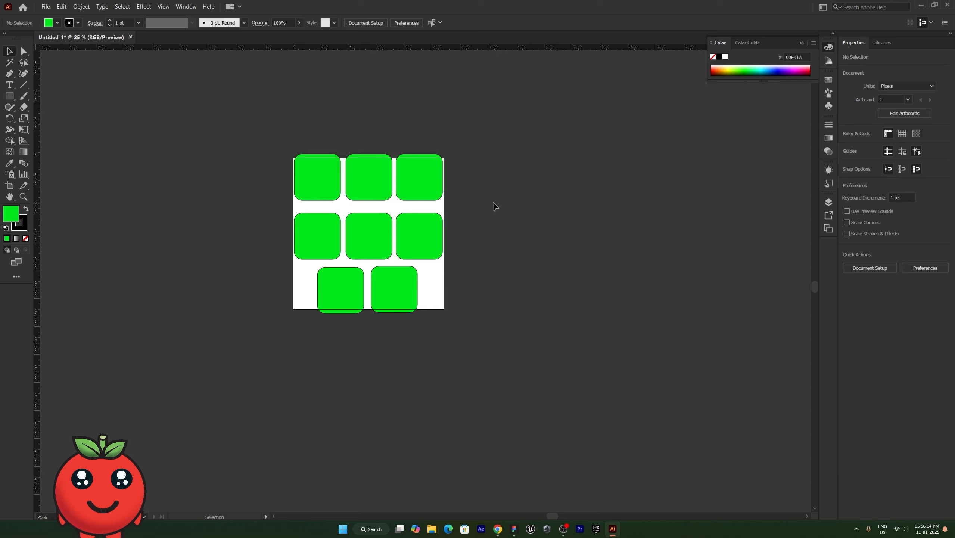
Select the top-right square within the group, then open the Layers panel and dock it.
left_click(423, 192)
double_click(423, 191)
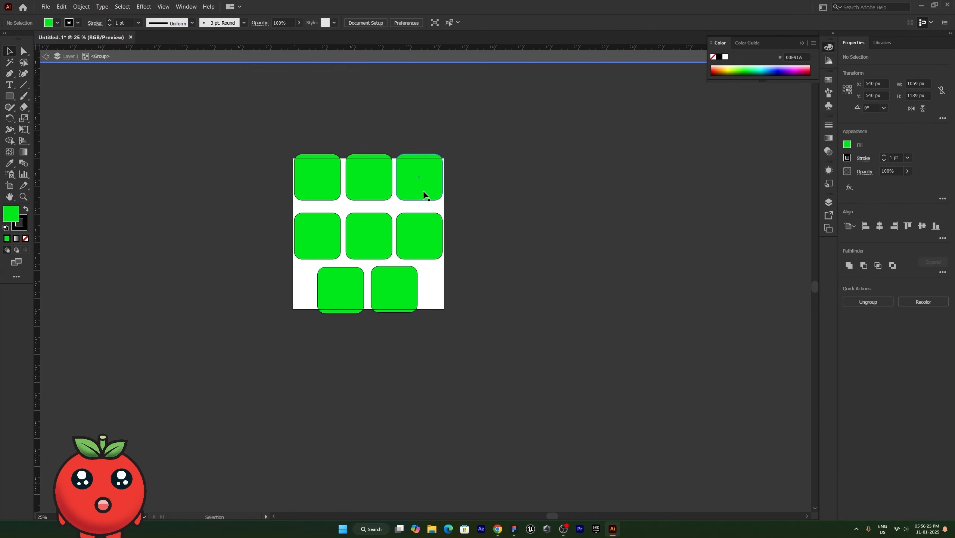
key("Escape")
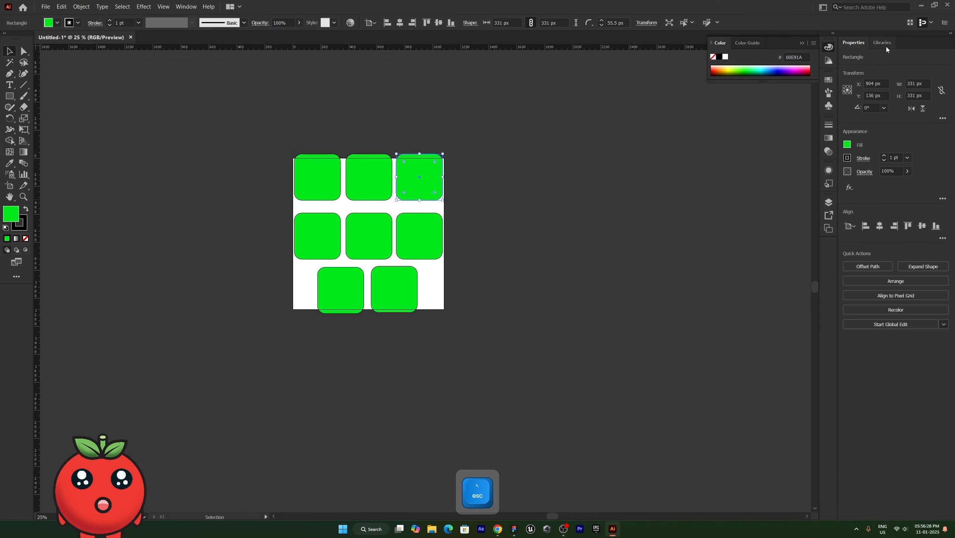
left_click(830, 204)
left_click_drag(717, 198, 912, 42)
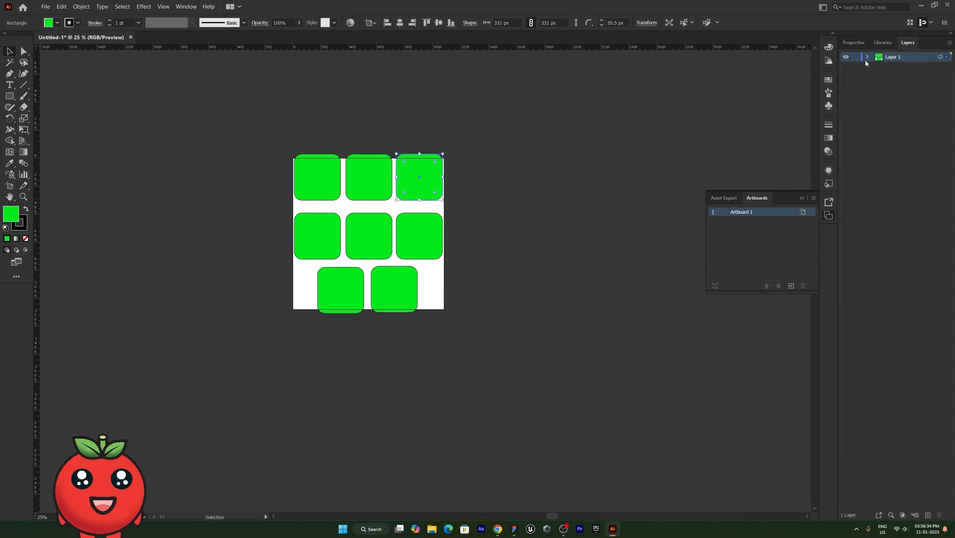
Expand Layer 1 to list the group's eight rectangles, target one, then deselect everything.
left_click(866, 58, "alt")
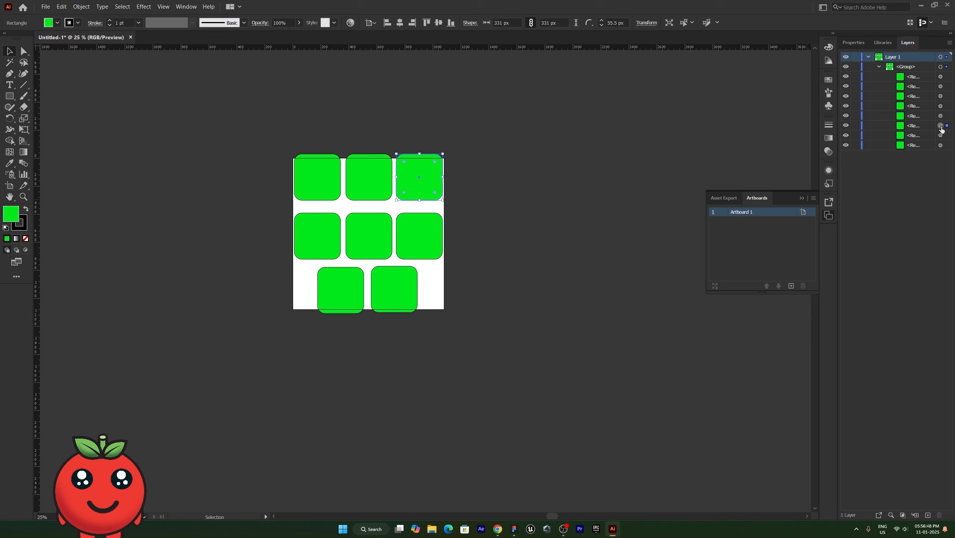
left_click(920, 125)
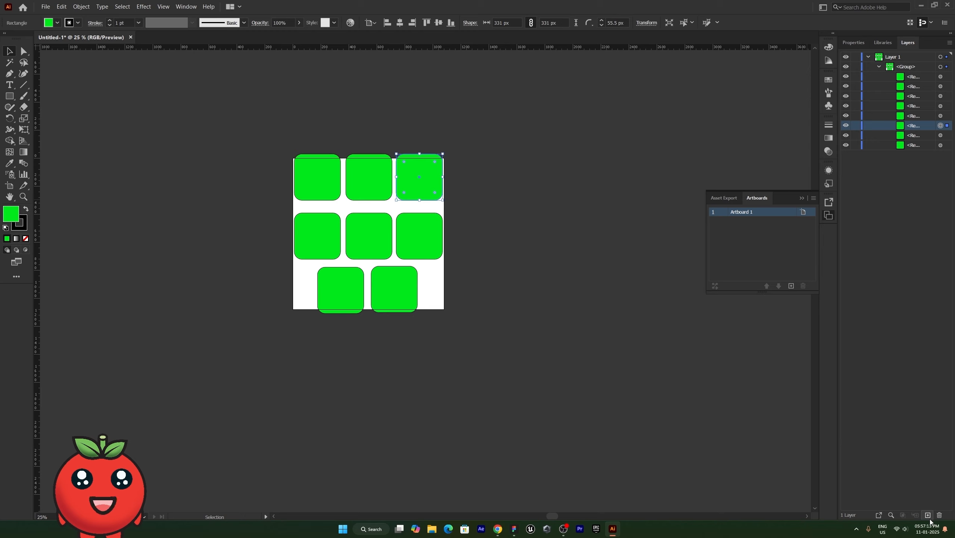
left_click(535, 321)
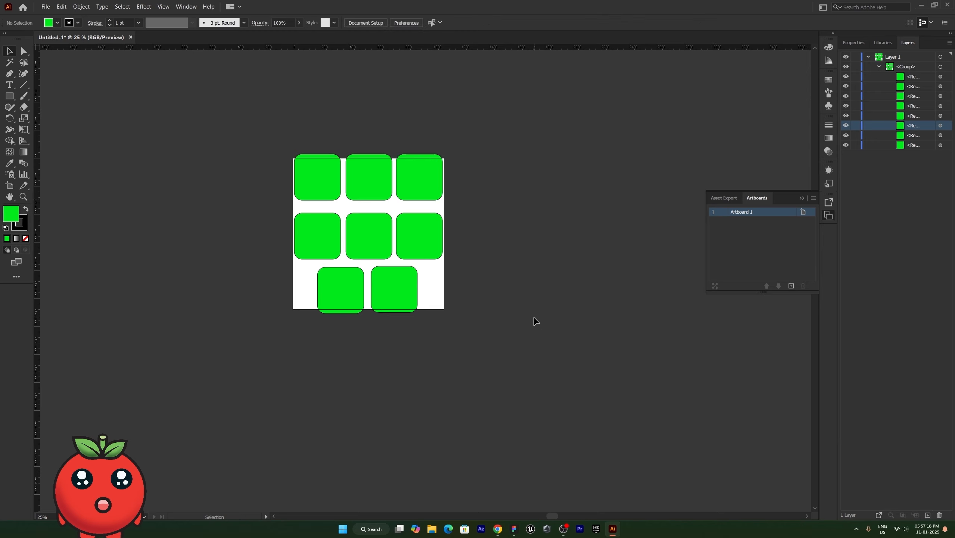